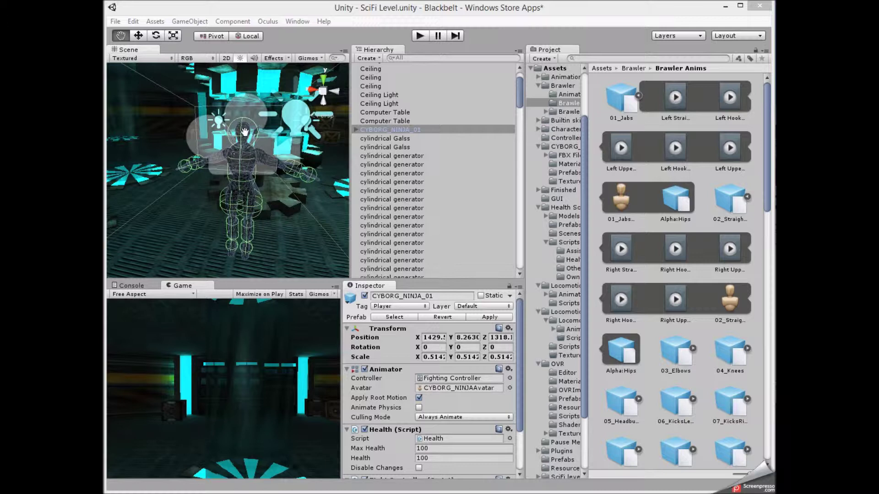
# - Select CYBORG_NINJA_01 in the Hierarchy and briefly expand, then collapse, its child objects
pyautogui.click(370, 130)
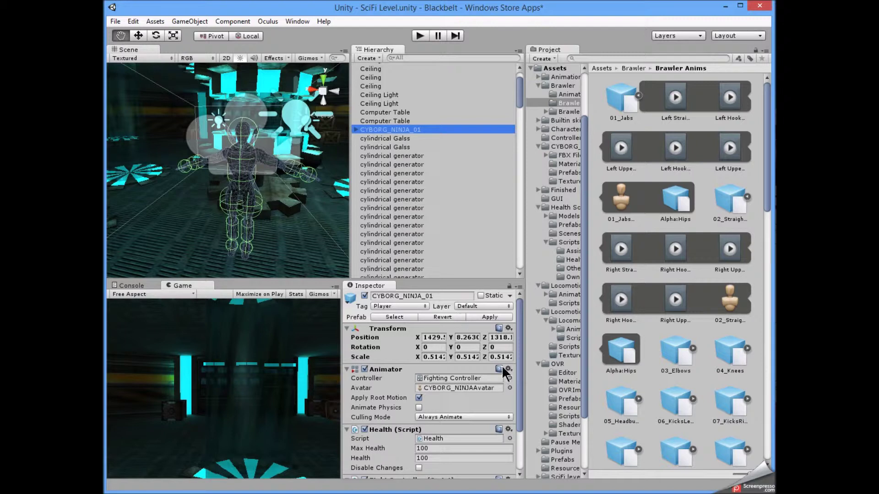
pyautogui.click(356, 130)
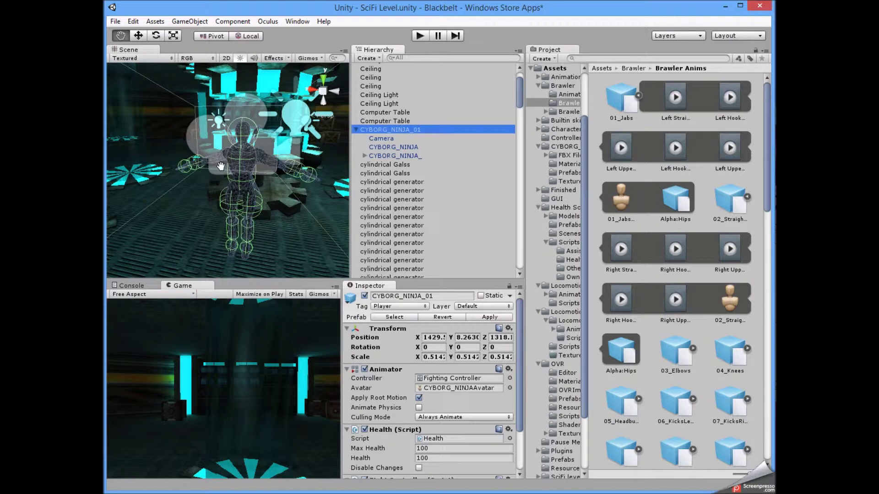
pyautogui.click(356, 130)
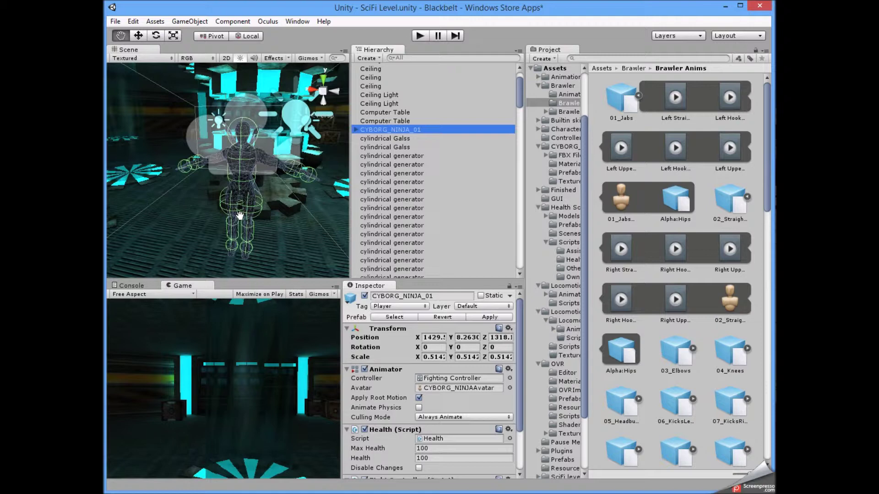
pyautogui.click(302, 22)
pyautogui.click(322, 161)
# - Open the Animation window, then switch to the Animator showing the Fighting Controller graph
pyautogui.click(305, 20)
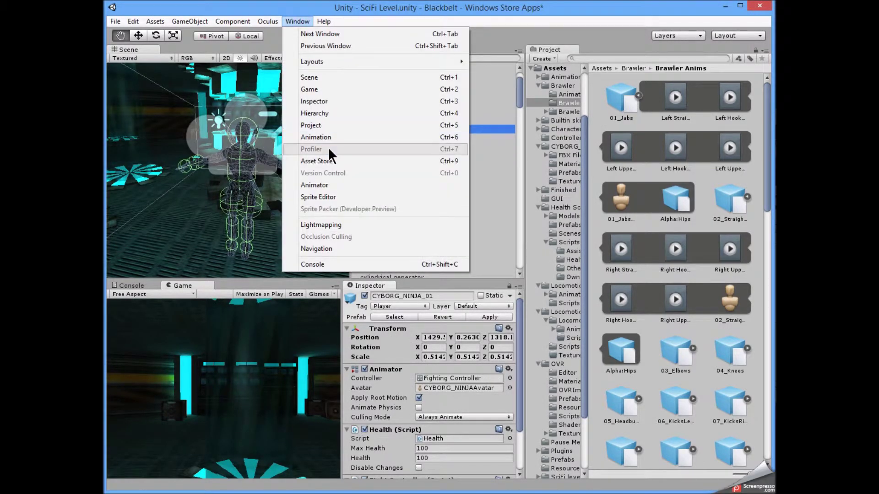
pyautogui.click(317, 136)
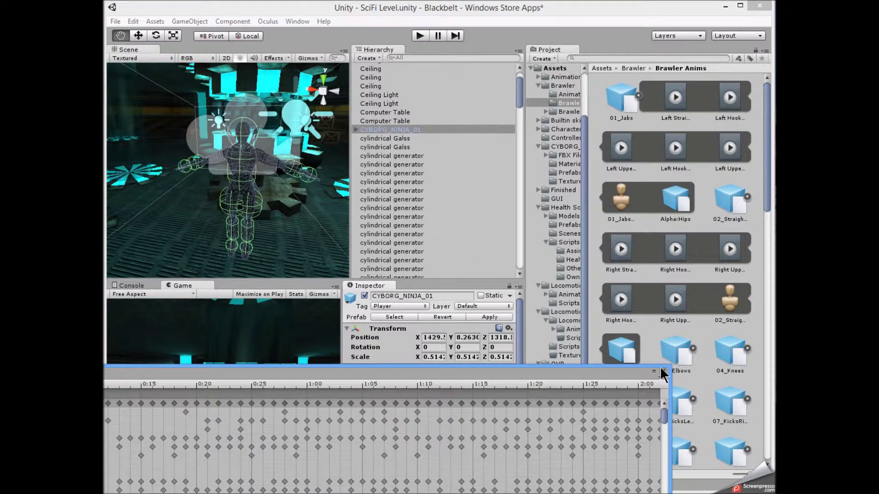
pyautogui.click(411, 129)
pyautogui.click(298, 21)
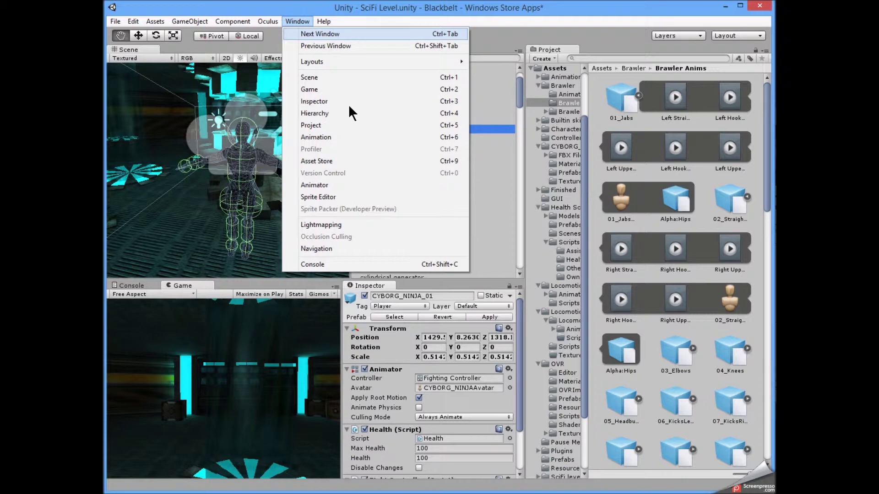
pyautogui.click(314, 185)
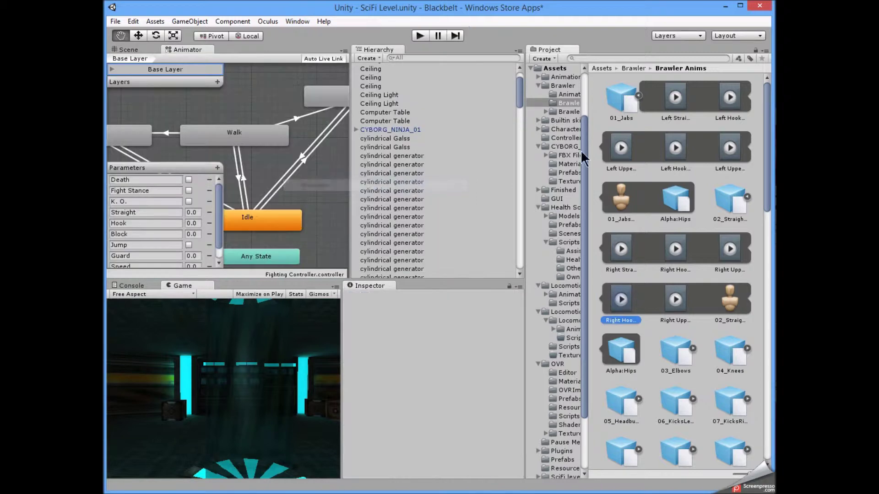
# - Show the top-level Assets folder contents in the Project browser
pyautogui.click(601, 68)
pyautogui.scroll(-2, 677, 206)
pyautogui.scroll(-5, 714, 265)
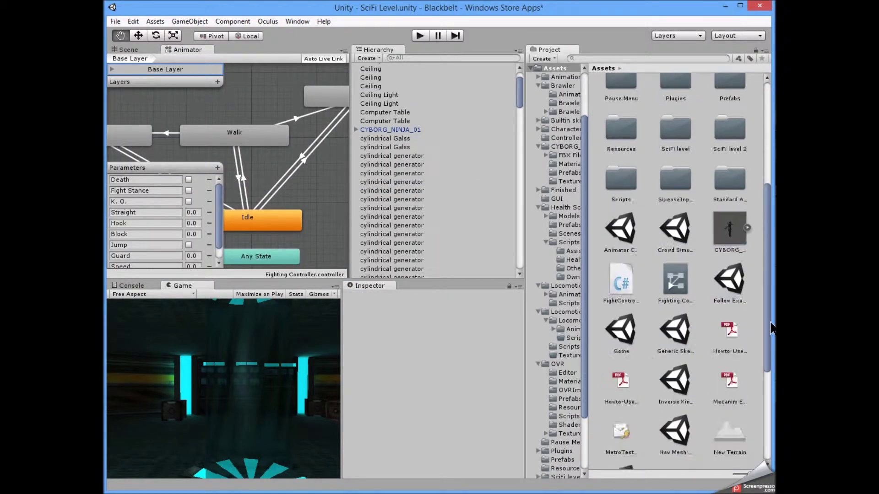
pyautogui.scroll(-4, 737, 307)
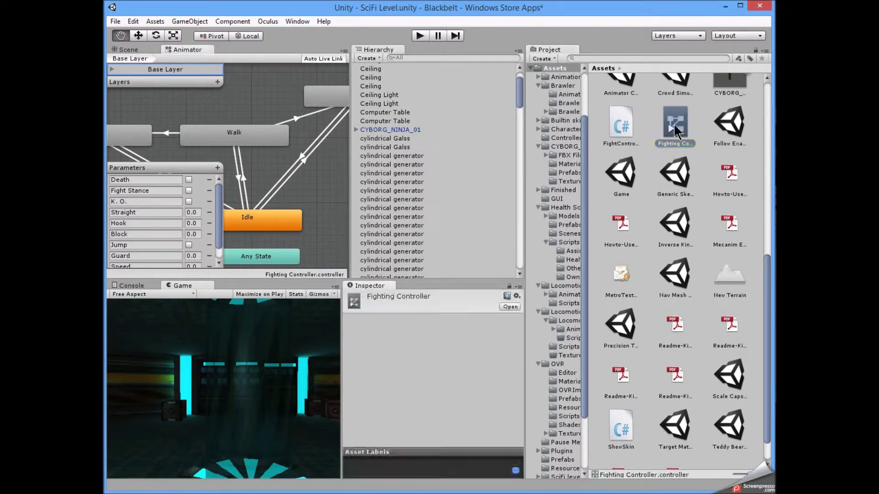
# - Float the Animator as its own enlarged window and select the Walk state
pyautogui.moveTo(188, 49); pyautogui.dragTo(409, 3)
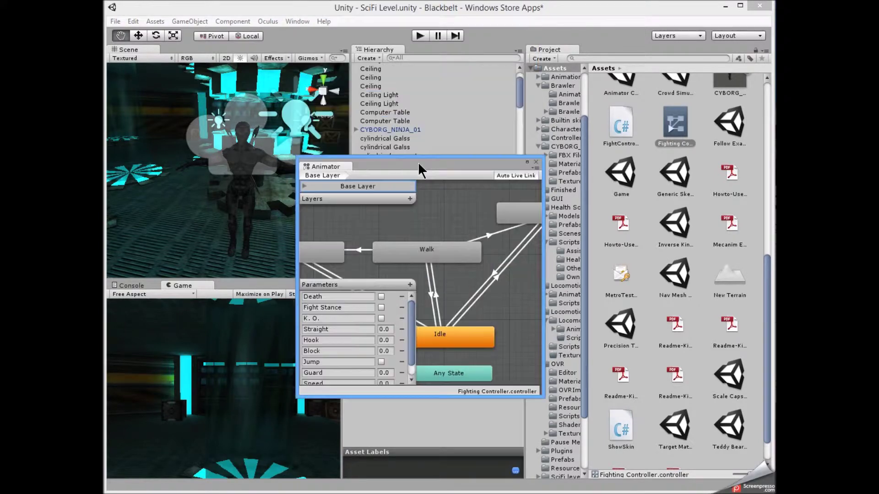
pyautogui.moveTo(409, 2)
pyautogui.mouseDown()
pyautogui.moveTo(365, 42)
pyautogui.moveTo(363, 23)
pyautogui.mouseUp()
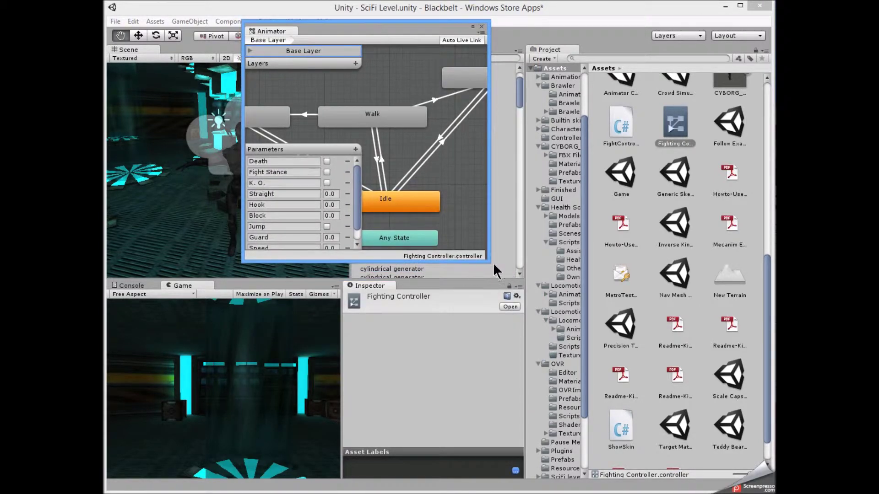
pyautogui.moveTo(493, 270); pyautogui.dragTo(631, 417)
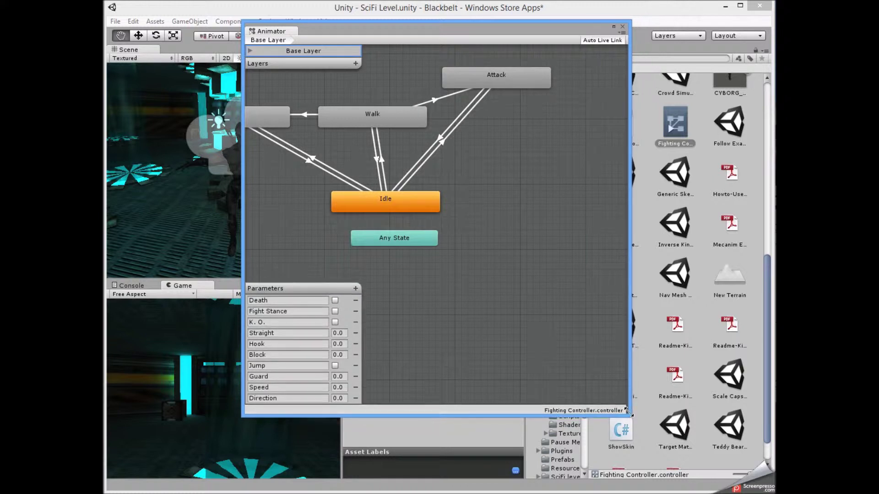
pyautogui.click(378, 114)
pyautogui.doubleClick(378, 114)
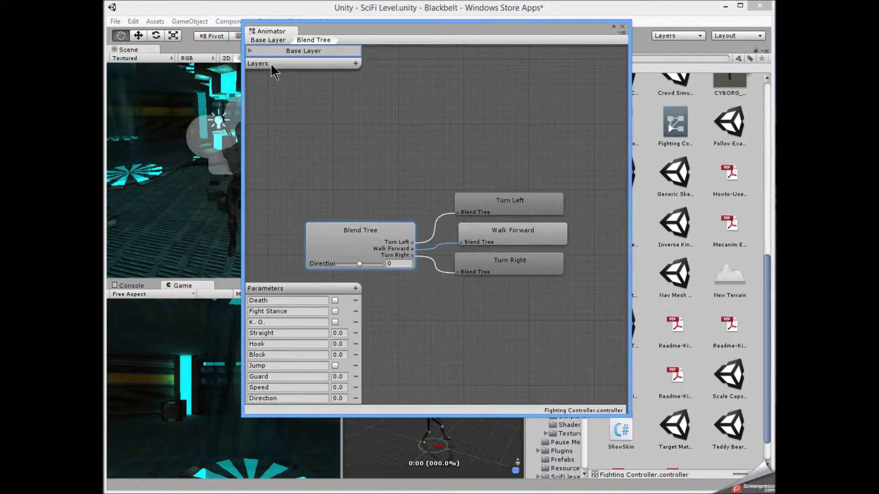
pyautogui.click(265, 40)
pyautogui.doubleClick(526, 158)
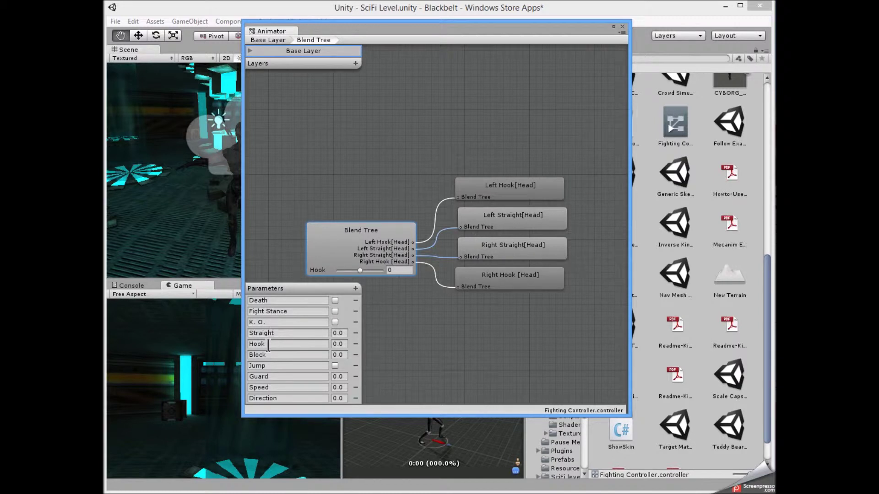
pyautogui.moveTo(357, 28); pyautogui.dragTo(363, 29)
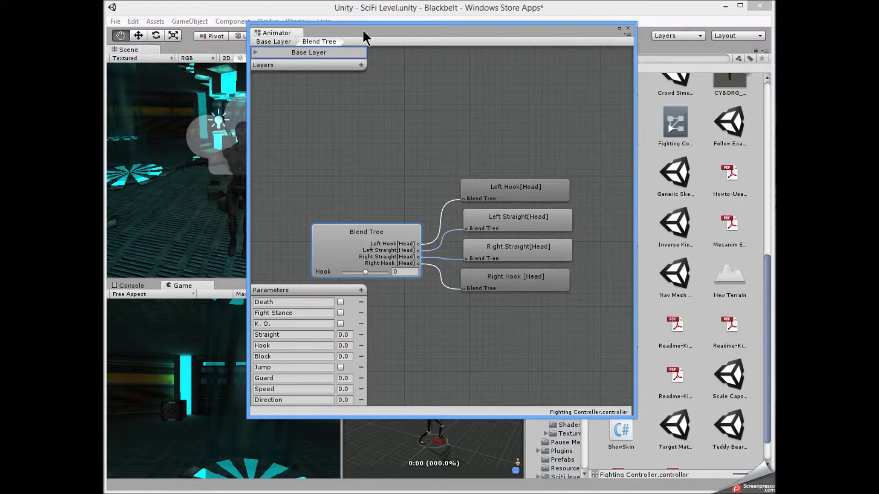
pyautogui.moveTo(362, 29); pyautogui.dragTo(489, 25)
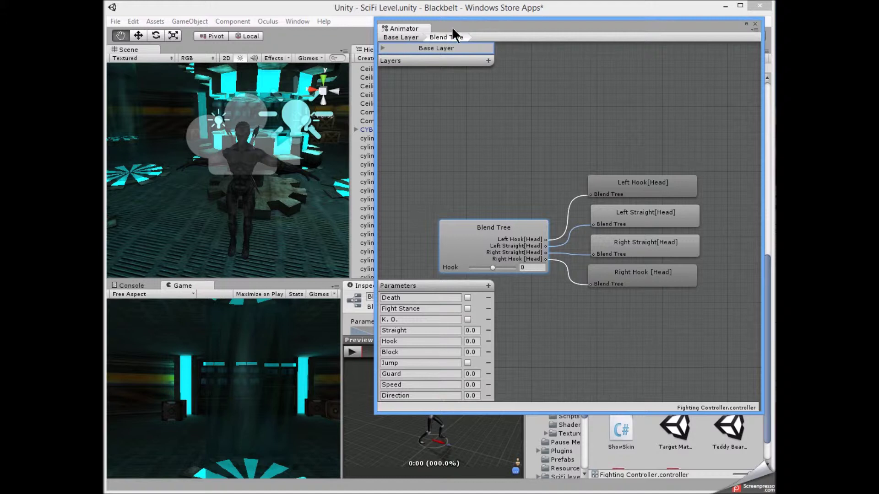
pyautogui.moveTo(452, 26); pyautogui.dragTo(414, 57)
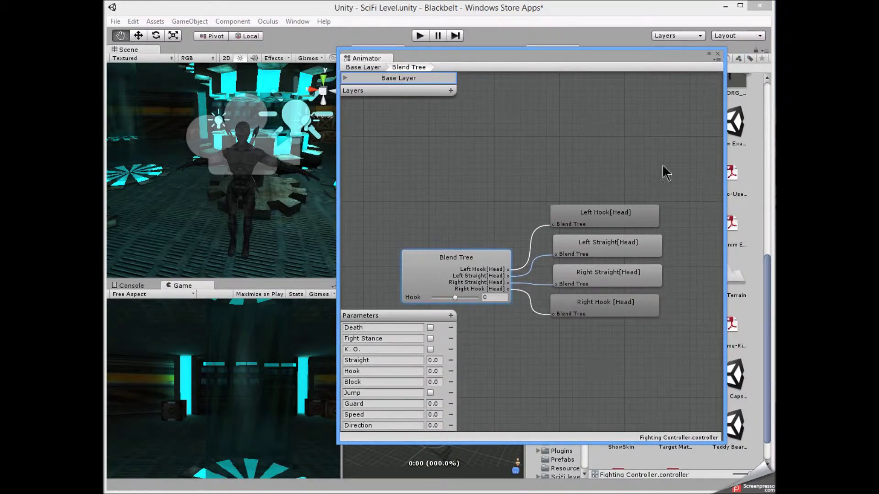
pyautogui.click(363, 69)
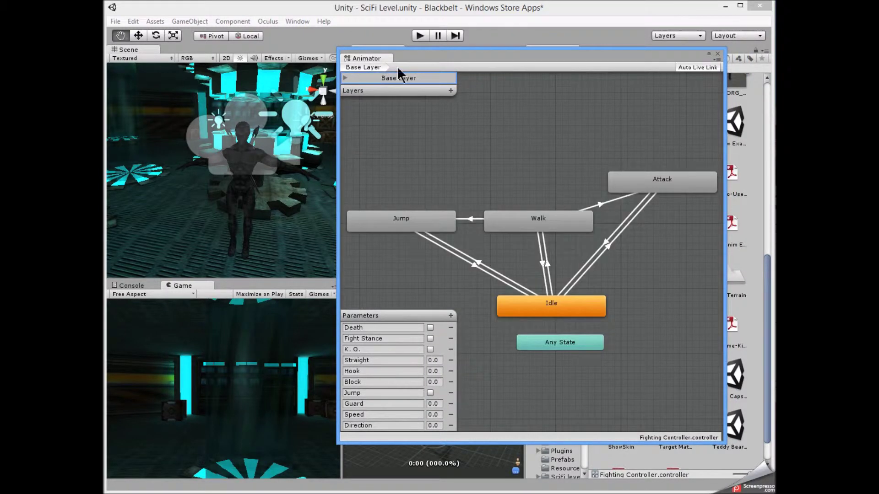
# - Reposition the Animator window and select the Idle-to-Attack transition to show it in the Inspector
pyautogui.moveTo(459, 54); pyautogui.dragTo(280, 51)
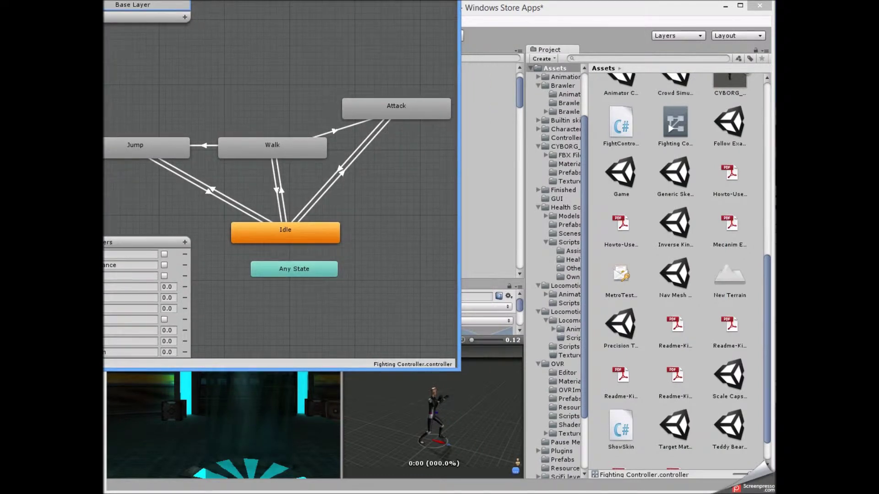
pyautogui.moveTo(247, 1); pyautogui.dragTo(246, 31)
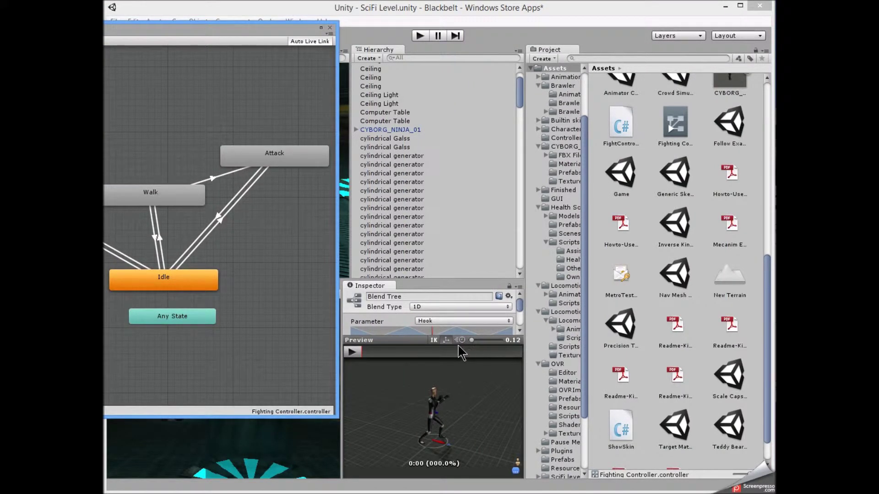
pyautogui.click(412, 353)
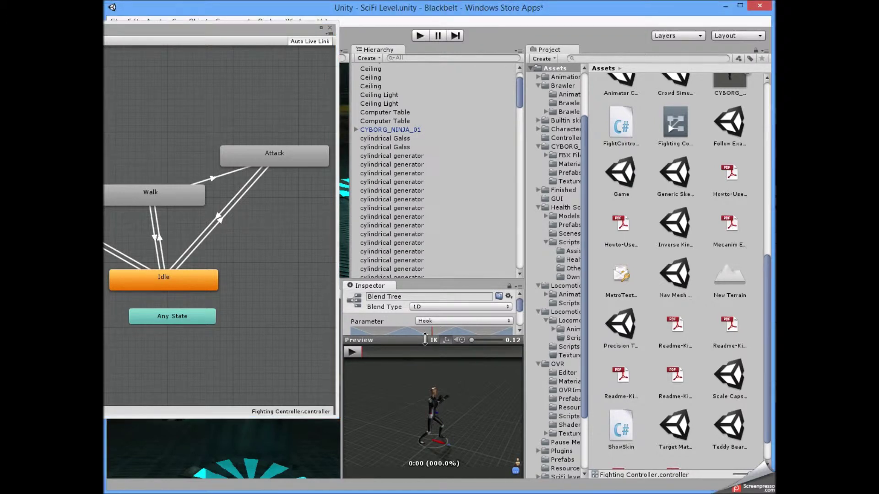
pyautogui.moveTo(426, 341); pyautogui.dragTo(427, 448)
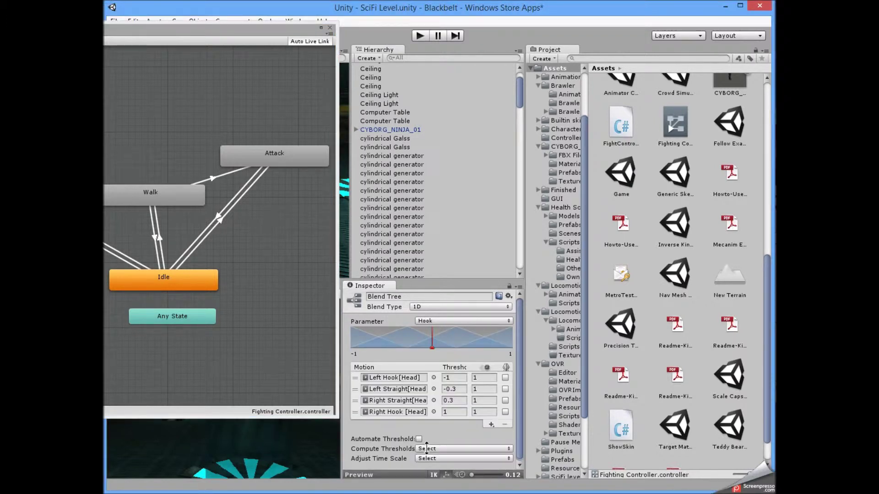
pyautogui.moveTo(219, 33)
pyautogui.mouseDown()
pyautogui.moveTo(310, 44)
pyautogui.moveTo(240, 142)
pyautogui.mouseUp()
pyautogui.click(231, 340)
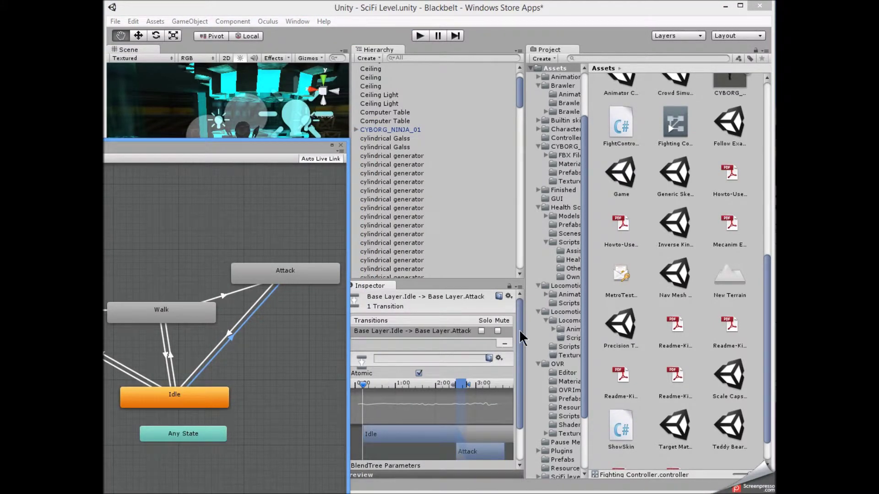
# - Read the Straight > 0.1 condition, inspect Attack-to-Idle's 0.80 exit time, and float the graph
pyautogui.moveTo(519, 331); pyautogui.dragTo(516, 389)
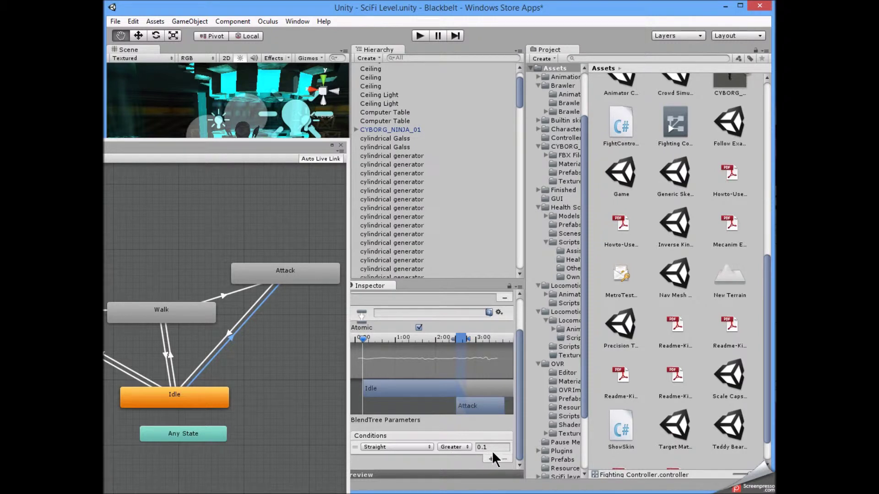
pyautogui.click(228, 333)
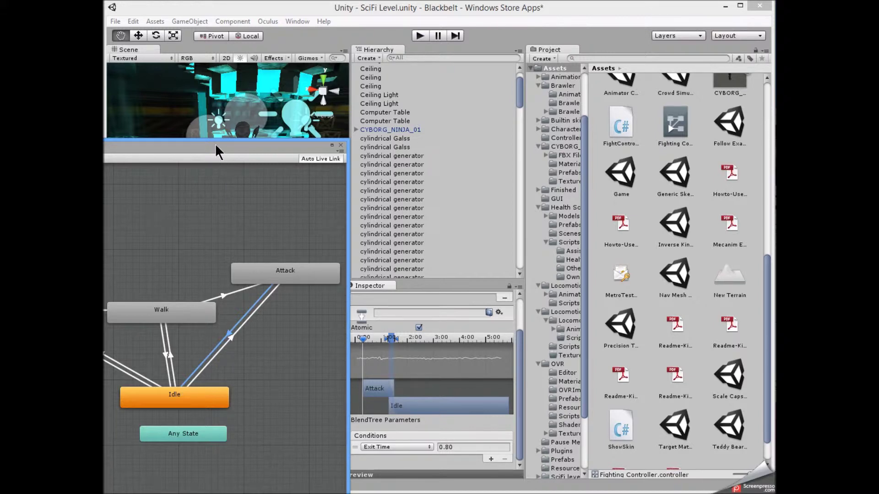
pyautogui.moveTo(215, 143); pyautogui.dragTo(481, 95)
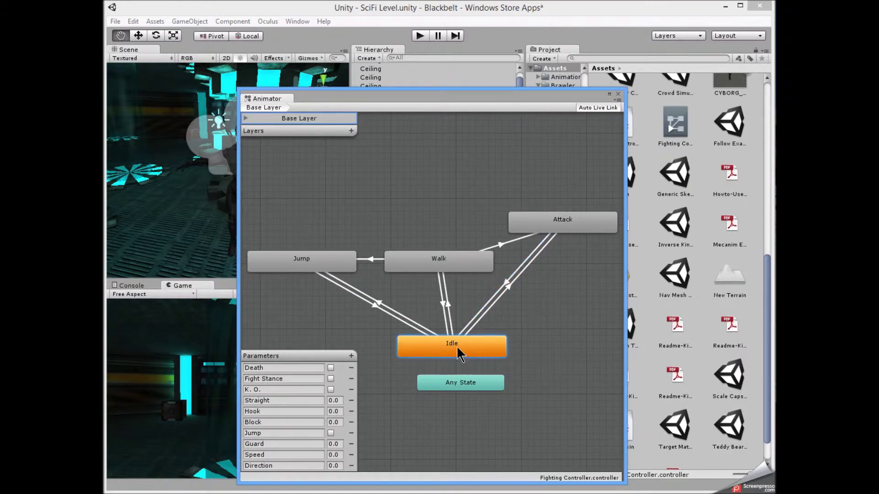
# - View the Idle blend tree with Fight Stance 1, return to Base Layer, and close the Animator
pyautogui.doubleClick(456, 345)
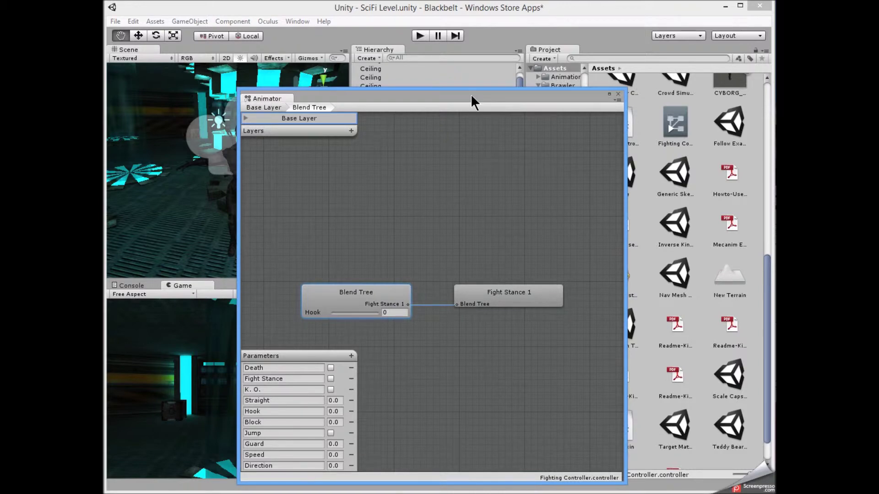
pyautogui.moveTo(470, 95); pyautogui.dragTo(254, 147)
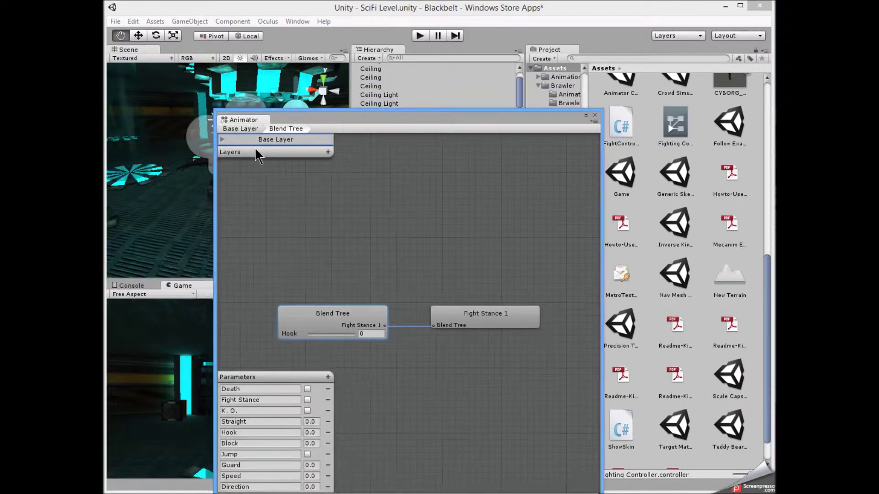
pyautogui.click(245, 130)
pyautogui.moveTo(352, 115)
pyautogui.mouseDown()
pyautogui.moveTo(138, 120)
pyautogui.moveTo(220, 185)
pyautogui.moveTo(266, 128)
pyautogui.mouseUp()
pyautogui.click(391, 126)
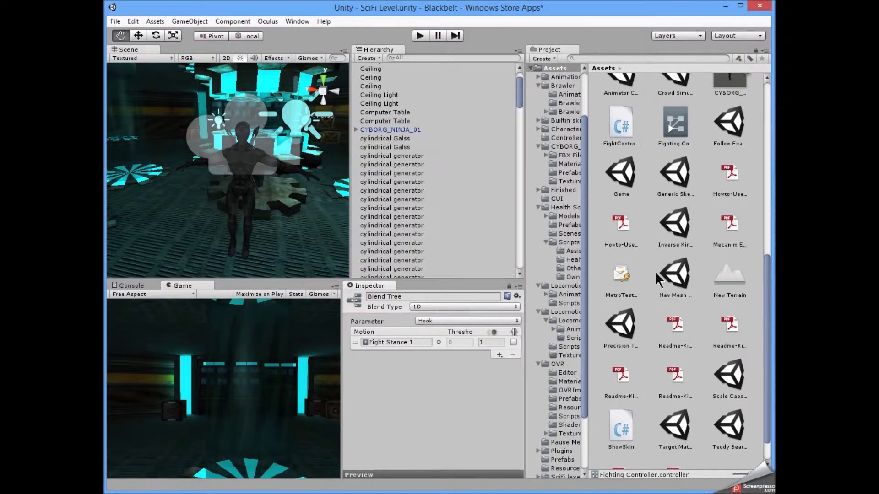
pyautogui.moveTo(766, 296); pyautogui.dragTo(764, 102)
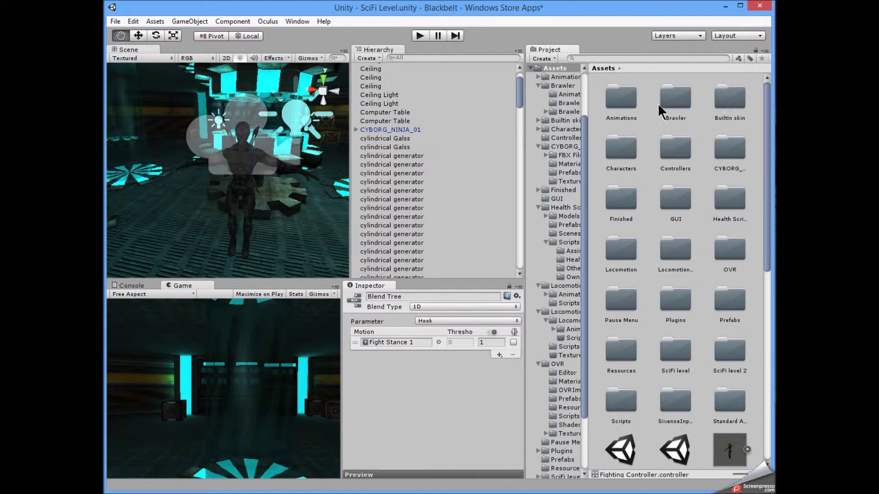
# - Open the Brawler folder and its Start-Up Guide PDF
pyautogui.doubleClick(676, 98)
pyautogui.doubleClick(614, 150)
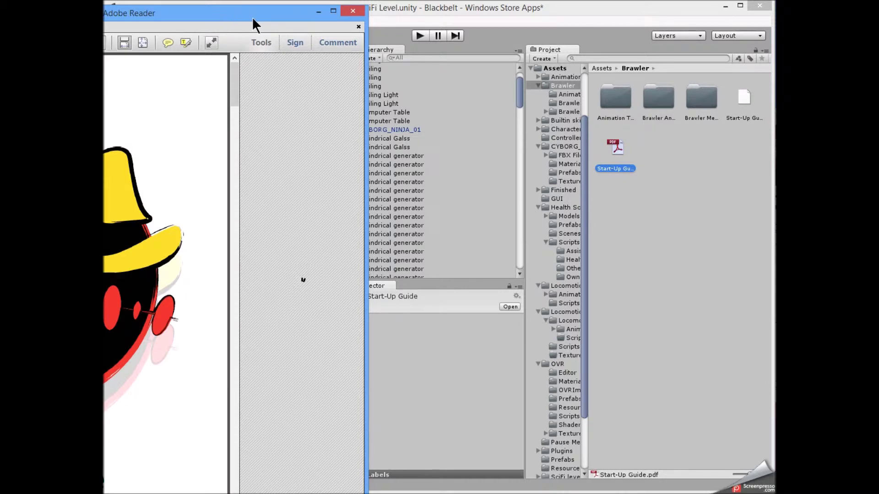
# - Fit the Reader window on screen, scroll the Start-Up Guide to page 9's animation links, then close it
pyautogui.moveTo(253, 20); pyautogui.dragTo(458, 20)
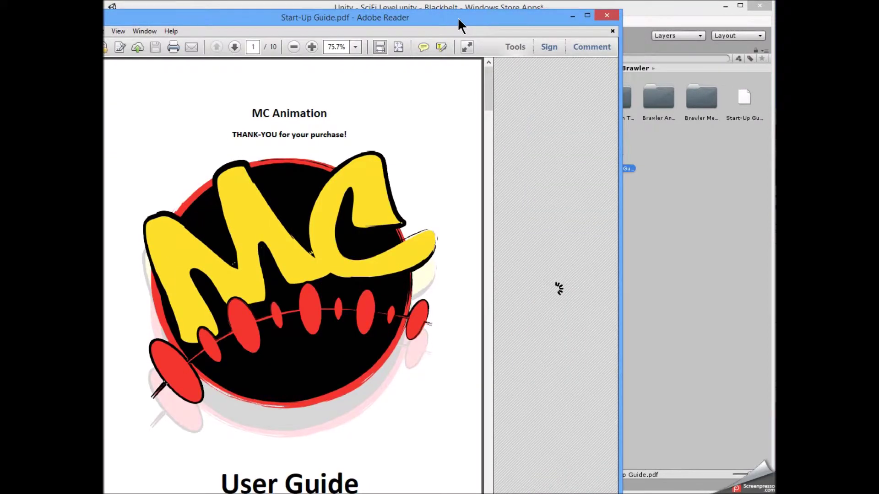
pyautogui.moveTo(372, 19); pyautogui.dragTo(472, 2)
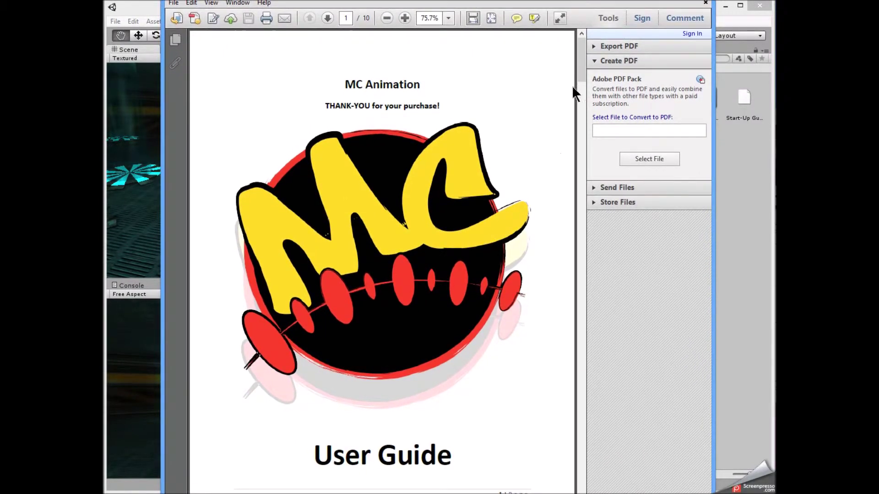
pyautogui.moveTo(581, 71); pyautogui.dragTo(562, 209)
pyautogui.moveTo(533, 0); pyautogui.dragTo(539, 10)
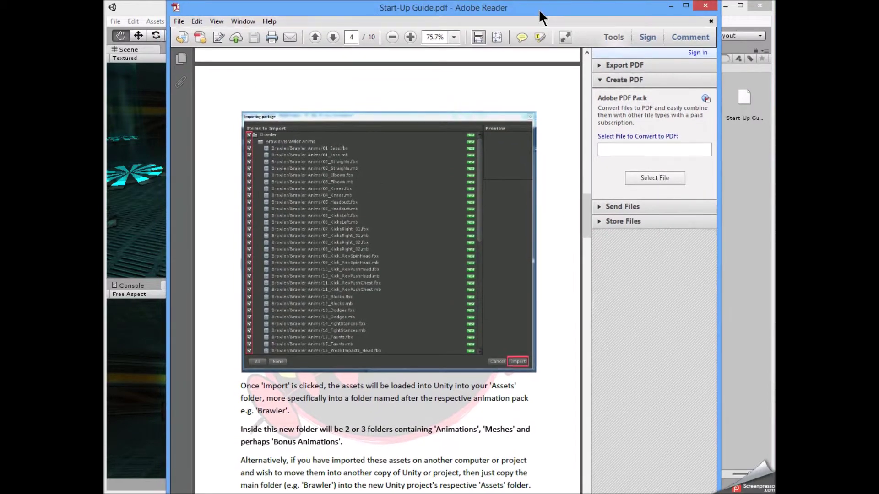
pyautogui.moveTo(586, 204); pyautogui.dragTo(588, 369)
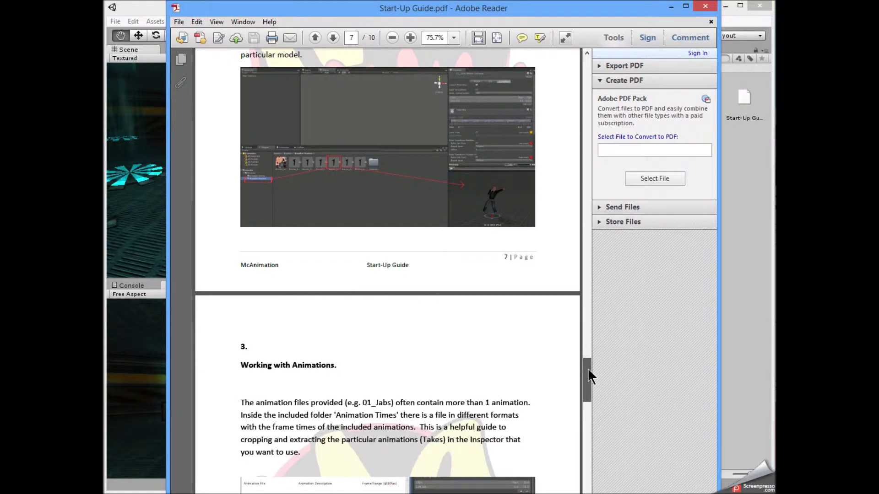
pyautogui.moveTo(588, 369); pyautogui.dragTo(580, 443)
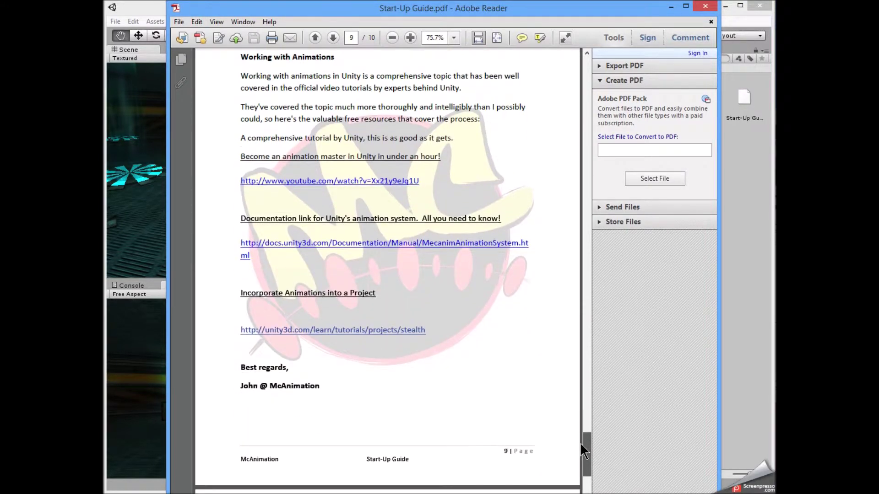
pyautogui.click(706, 8)
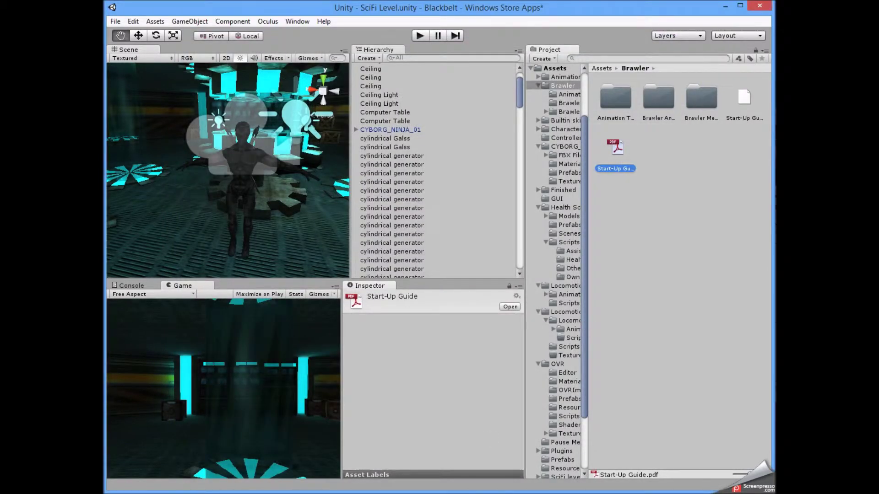
# - Bring FightController.cs into view in MonoDevelop, scroll through its Update code, then move it aside
pyautogui.hotkey('alt', 'Tab')
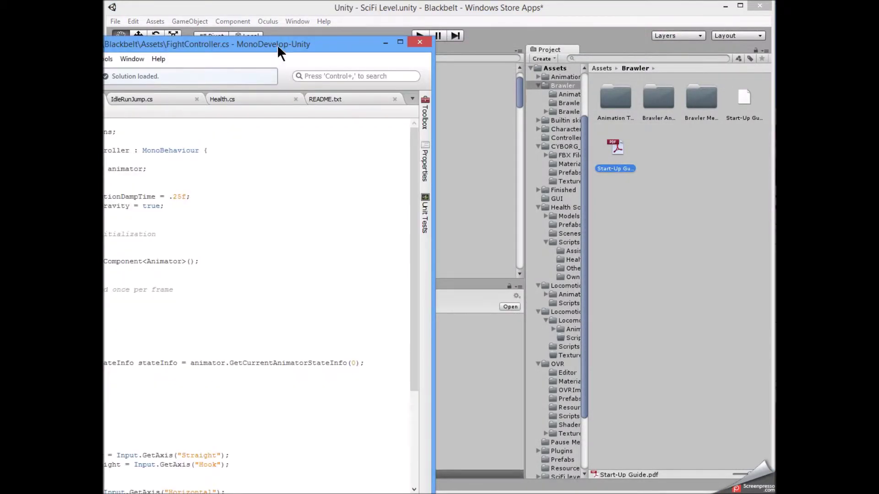
pyautogui.moveTo(278, 46); pyautogui.dragTo(478, 45)
pyautogui.moveTo(613, 276); pyautogui.dragTo(608, 445)
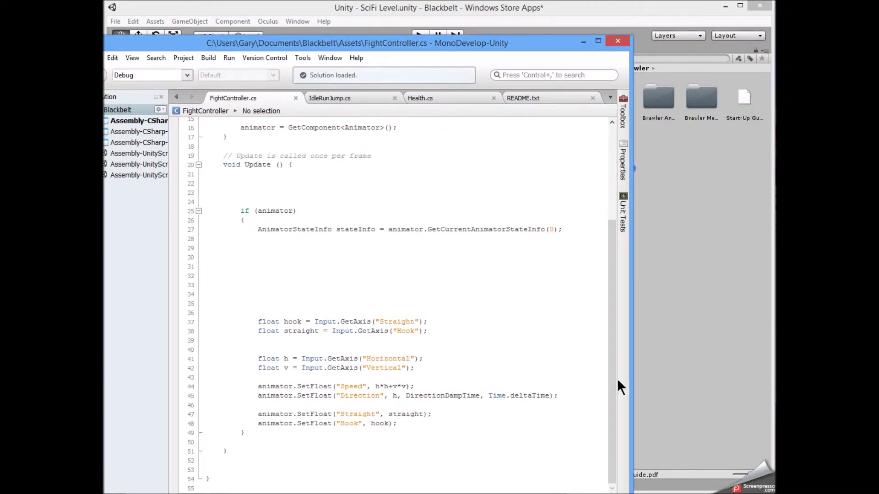
pyautogui.moveTo(613, 366)
pyautogui.mouseDown()
pyautogui.moveTo(622, 258)
pyautogui.moveTo(627, 343)
pyautogui.moveTo(594, 401)
pyautogui.mouseUp()
pyautogui.moveTo(510, 45); pyautogui.dragTo(544, 44)
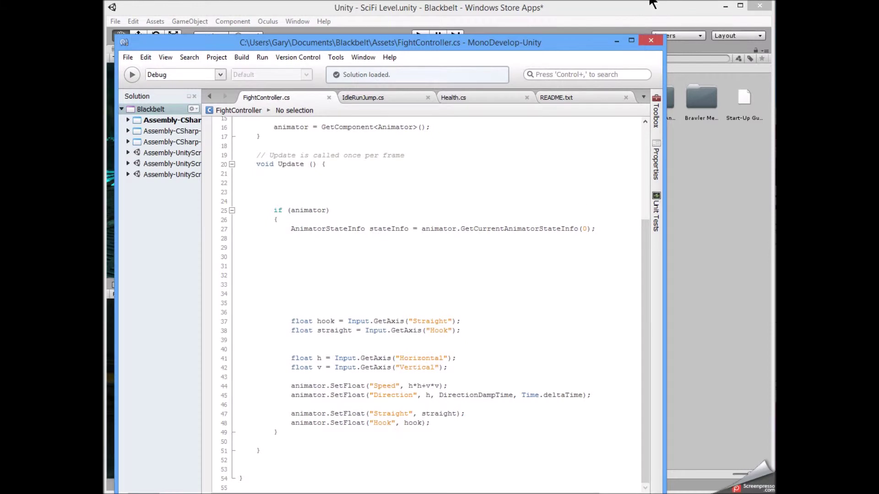
pyautogui.moveTo(586, 44)
pyautogui.mouseDown()
pyautogui.moveTo(305, 49)
pyautogui.moveTo(283, 287)
pyautogui.moveTo(274, 257)
pyautogui.mouseUp()
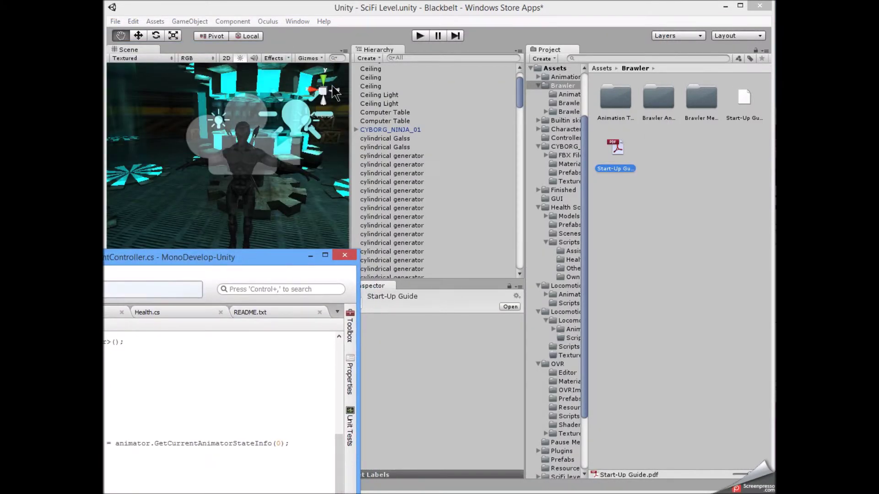
# - Reopen the Animator panel from the Window menu and float it
pyautogui.click(268, 20)
pyautogui.click(295, 21)
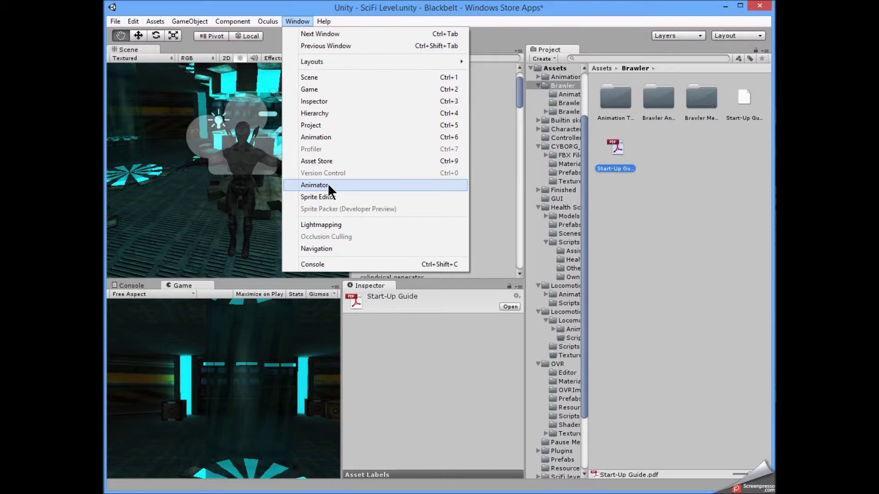
pyautogui.click(329, 186)
pyautogui.moveTo(213, 48)
pyautogui.mouseDown()
pyautogui.moveTo(462, 6)
pyautogui.moveTo(588, 81)
pyautogui.mouseUp()
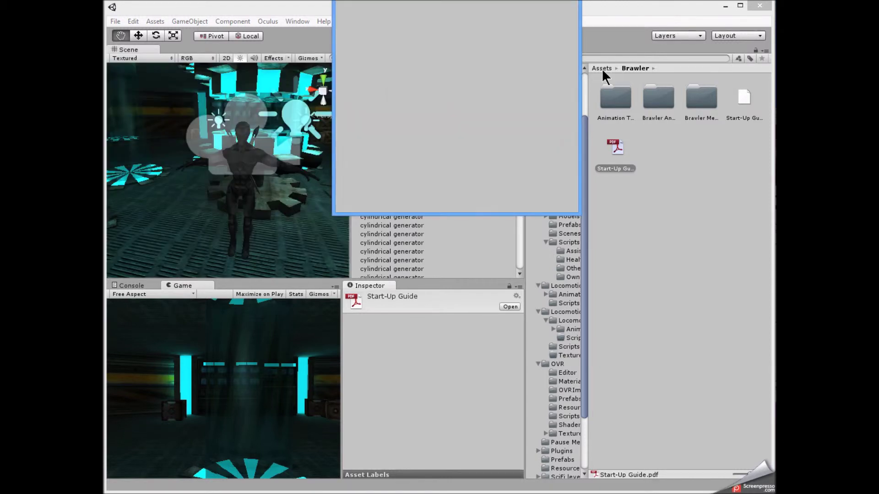
# - Select the Fighting Controller asset in the Assets root to show its state graph
pyautogui.click(602, 69)
pyautogui.moveTo(765, 155); pyautogui.dragTo(764, 279)
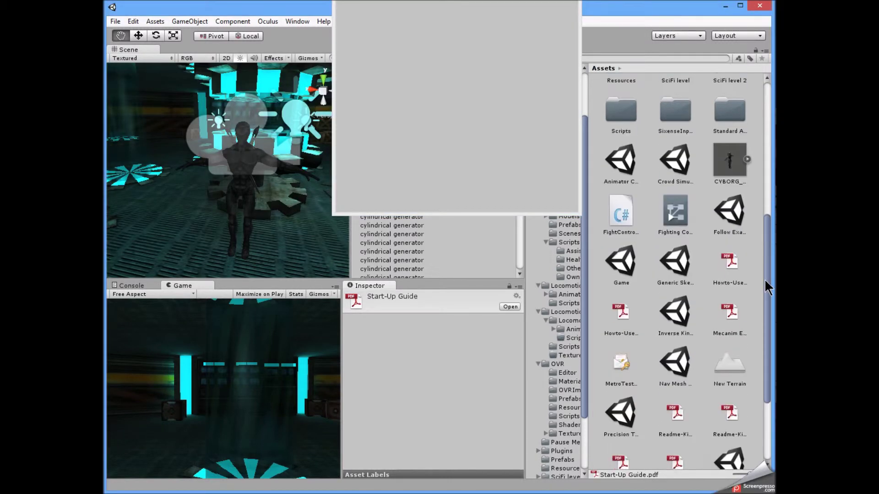
pyautogui.click(675, 190)
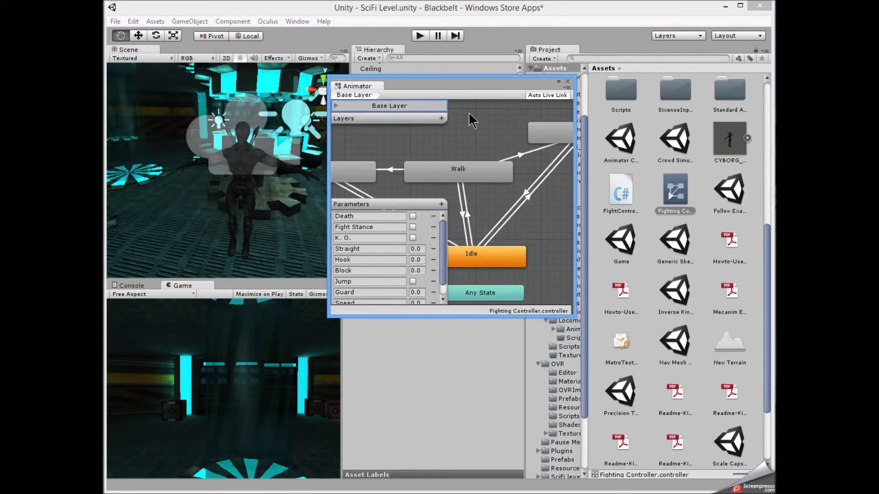
# - Enlarge the Animator and inspect the Walk–Idle transition's conditions
pyautogui.moveTo(458, 86); pyautogui.dragTo(423, 91)
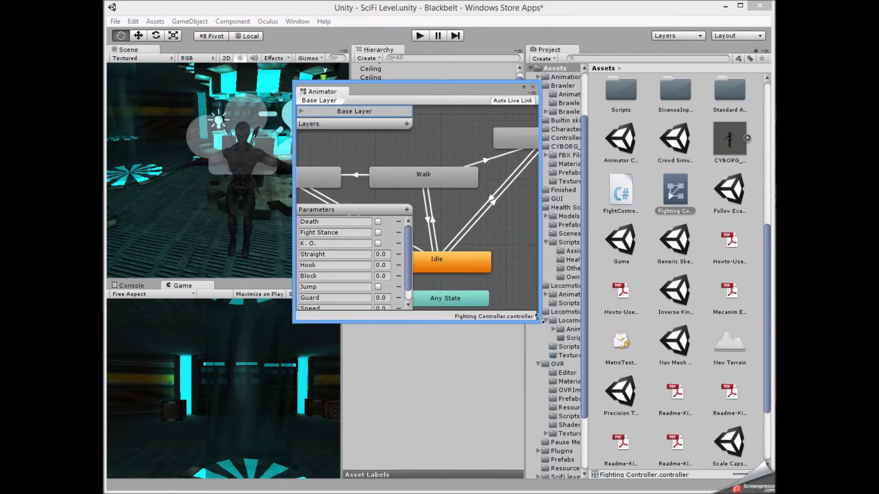
pyautogui.moveTo(539, 317); pyautogui.dragTo(707, 468)
pyautogui.click(432, 224)
pyautogui.moveTo(552, 94); pyautogui.dragTo(210, 135)
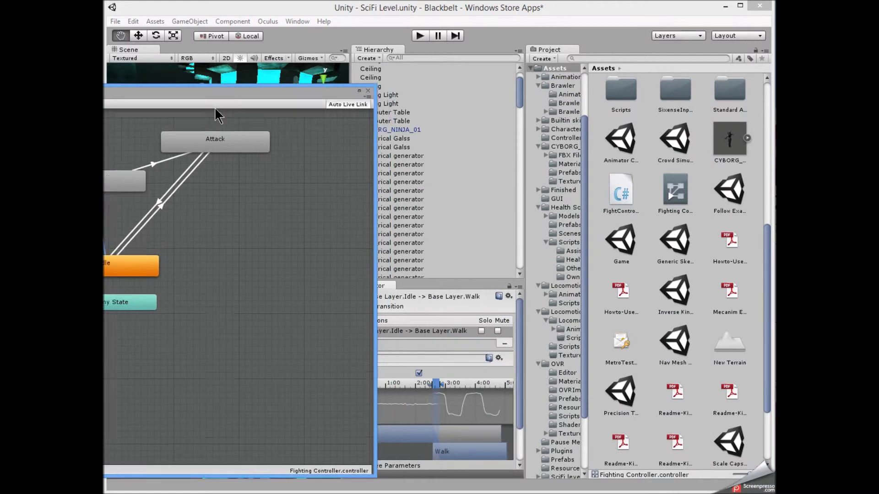
pyautogui.moveTo(521, 364); pyautogui.dragTo(521, 459)
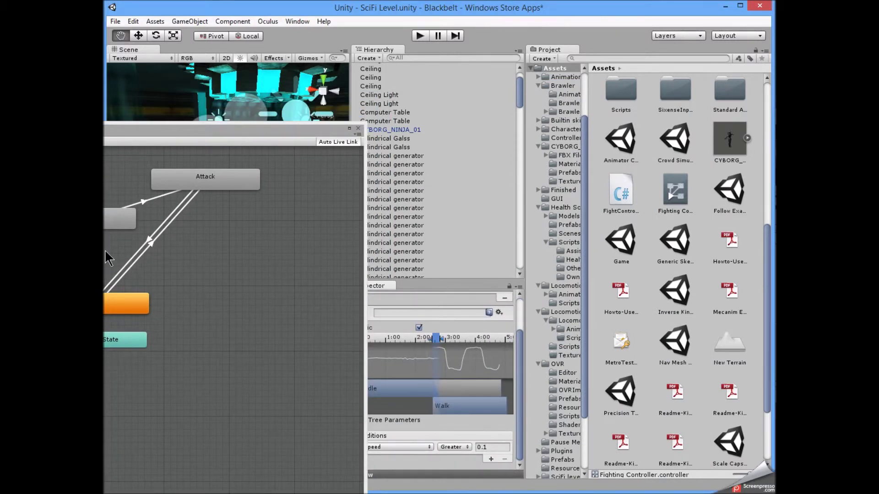
pyautogui.moveTo(239, 145); pyautogui.dragTo(179, 140)
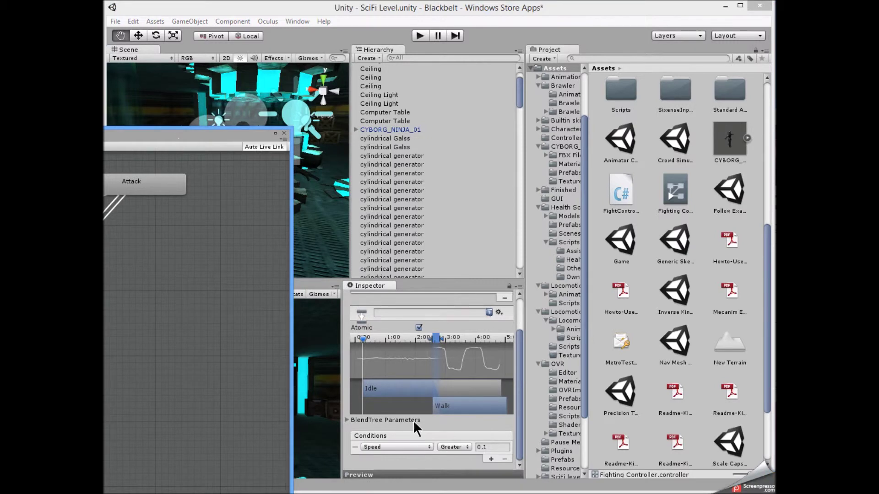
pyautogui.moveTo(305, 136); pyautogui.dragTo(399, 135)
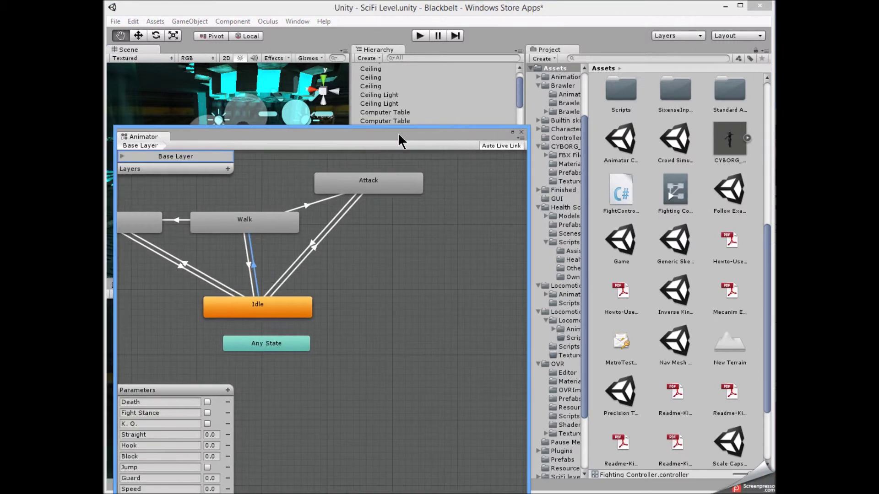
# - Inspect the Walk-to-Attack transition and the Attack-to-Idle Exit Time condition
pyautogui.click(308, 204)
pyautogui.moveTo(401, 147)
pyautogui.mouseDown()
pyautogui.moveTo(127, 157)
pyautogui.moveTo(426, 106)
pyautogui.moveTo(146, 154)
pyautogui.mouseUp()
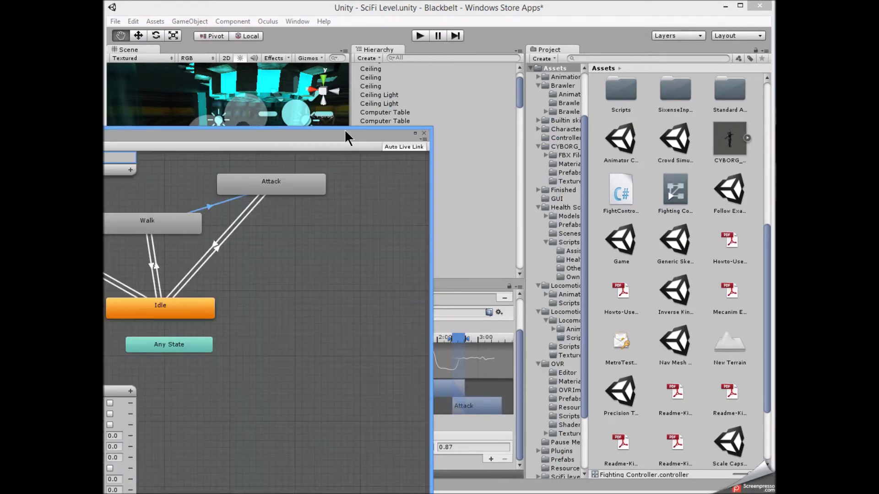
pyautogui.moveTo(145, 155); pyautogui.dragTo(295, 131)
pyautogui.click(277, 236)
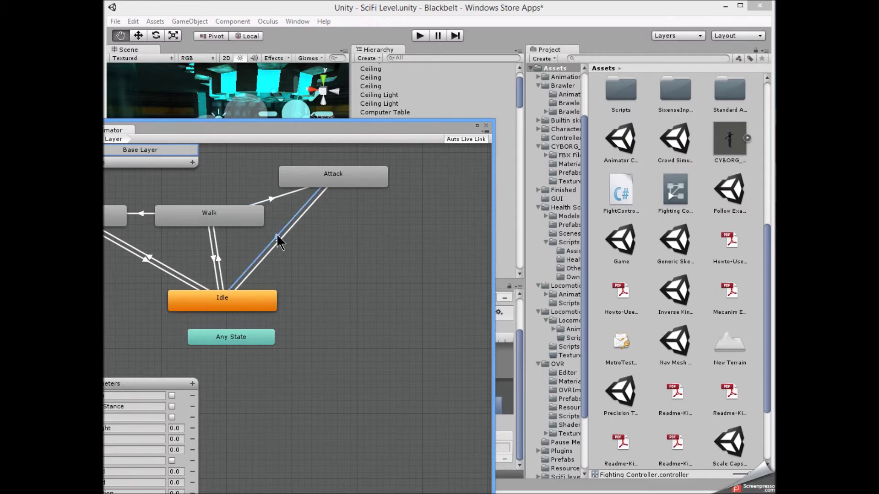
pyautogui.moveTo(410, 130); pyautogui.dragTo(395, 132)
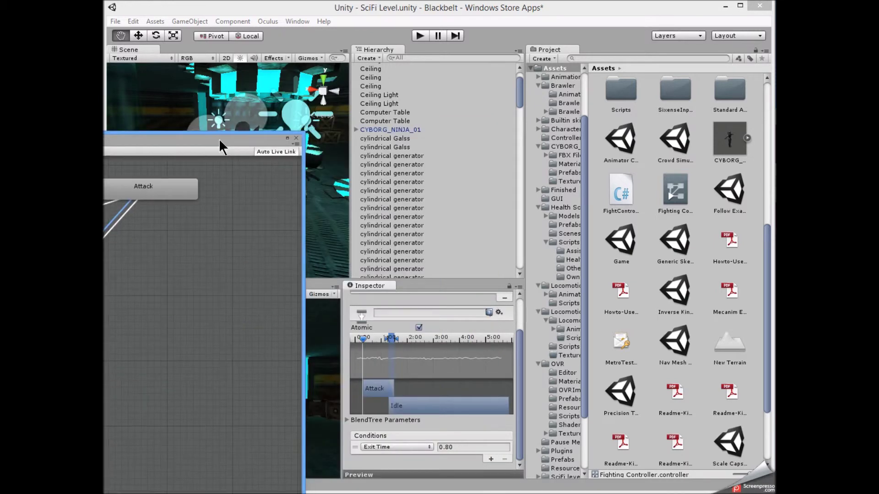
pyautogui.moveTo(393, 130)
pyautogui.mouseDown()
pyautogui.moveTo(489, 144)
pyautogui.moveTo(492, 109)
pyautogui.mouseUp()
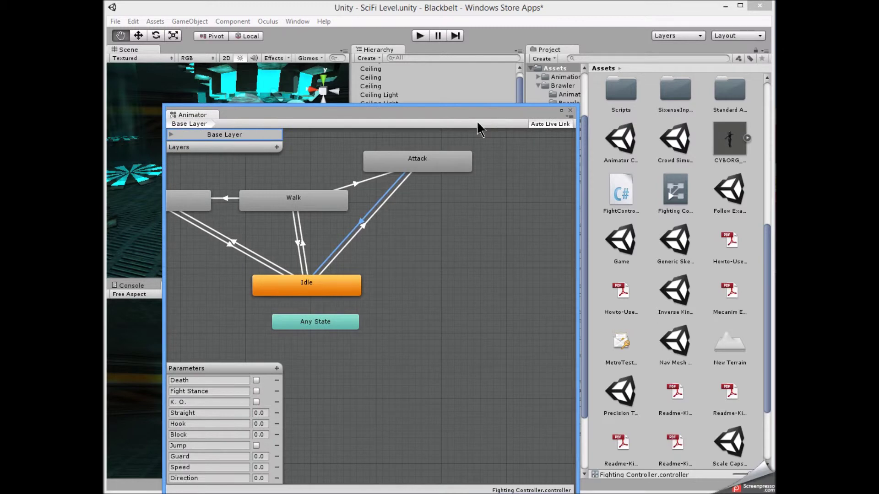
# - Re-select the Walk–Idle transition and settle the Animator over the project tree
pyautogui.click(303, 238)
pyautogui.moveTo(415, 117); pyautogui.dragTo(697, 6)
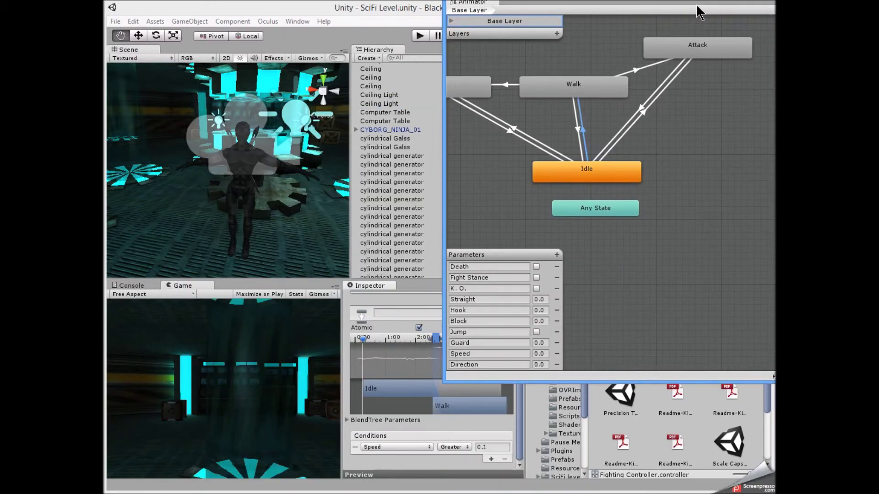
pyautogui.moveTo(697, 7); pyautogui.dragTo(519, 78)
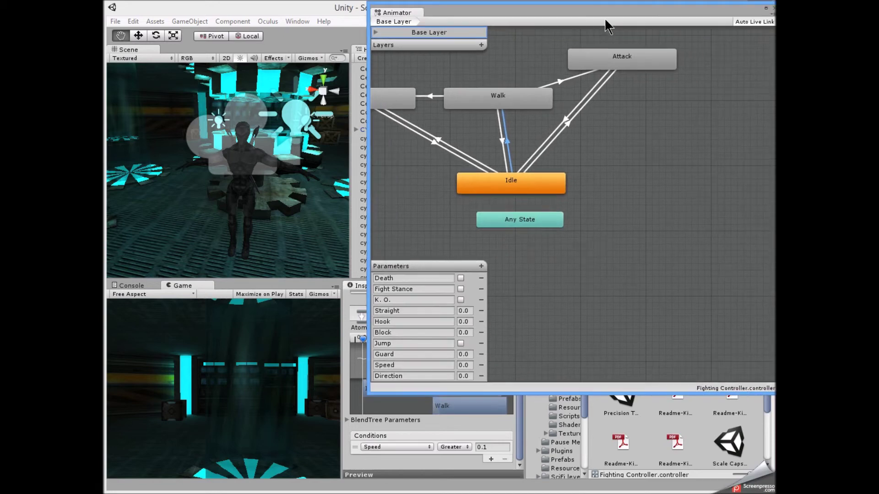
pyautogui.moveTo(536, 63)
pyautogui.mouseDown()
pyautogui.moveTo(431, 146)
pyautogui.moveTo(197, 150)
pyautogui.moveTo(433, 118)
pyautogui.mouseUp()
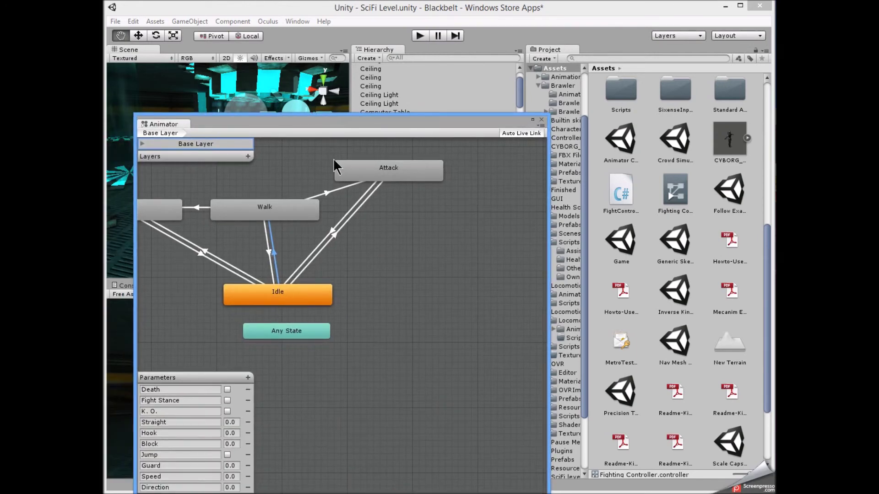
# - Bring FightController.cs in MonoDevelop alongside the Animator graph
pyautogui.hotkey('alt', 'Tab')
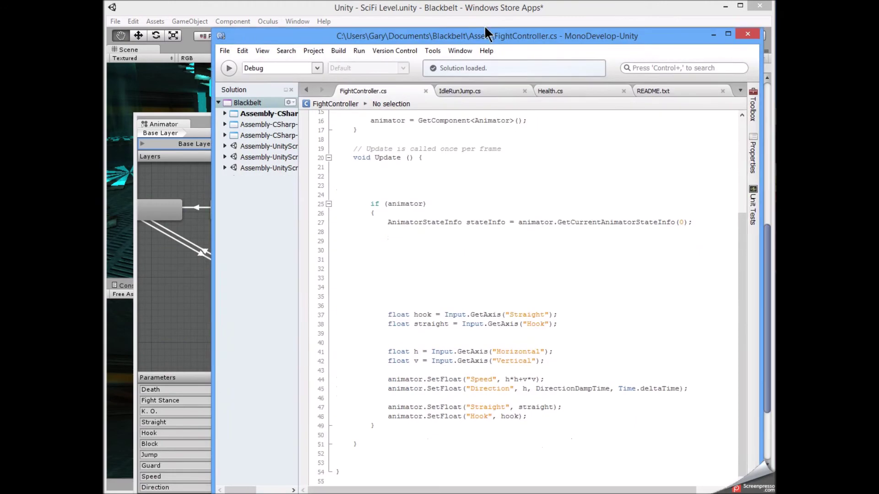
pyautogui.moveTo(489, 37); pyautogui.dragTo(479, 12)
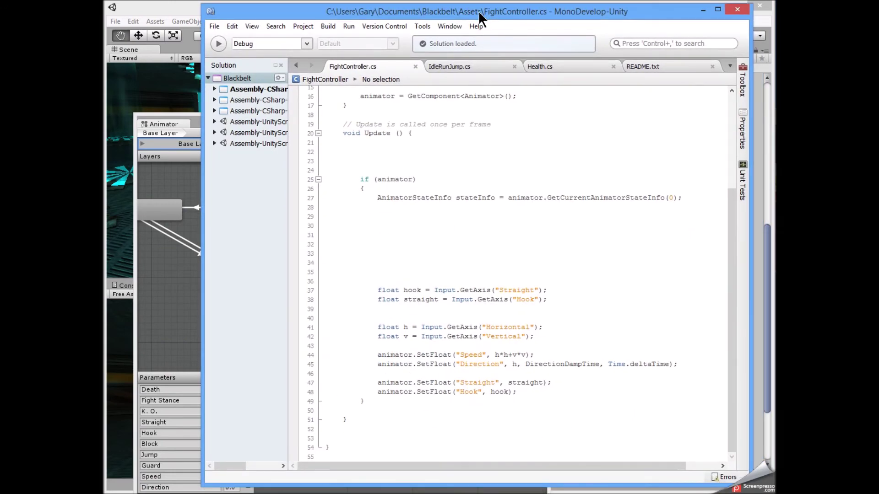
pyautogui.moveTo(476, 12); pyautogui.dragTo(59, 174)
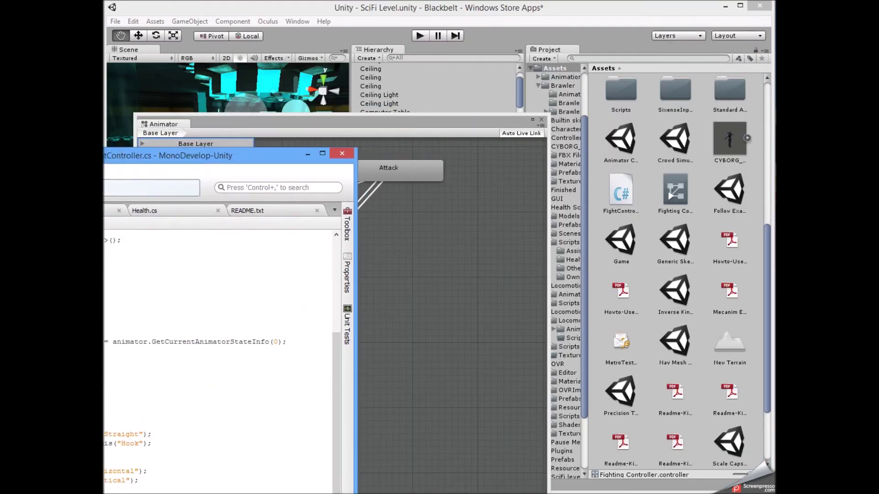
# - Bring the floating Animator with the Fighting Controller's Idle, Walk, Attack and Any State graph in front of MonoDevelop
pyautogui.click(346, 133)
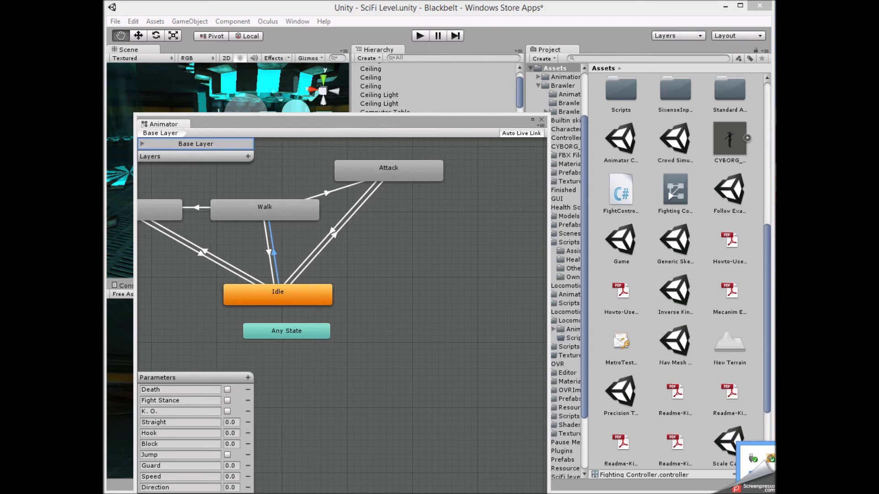
pyautogui.press('Print')
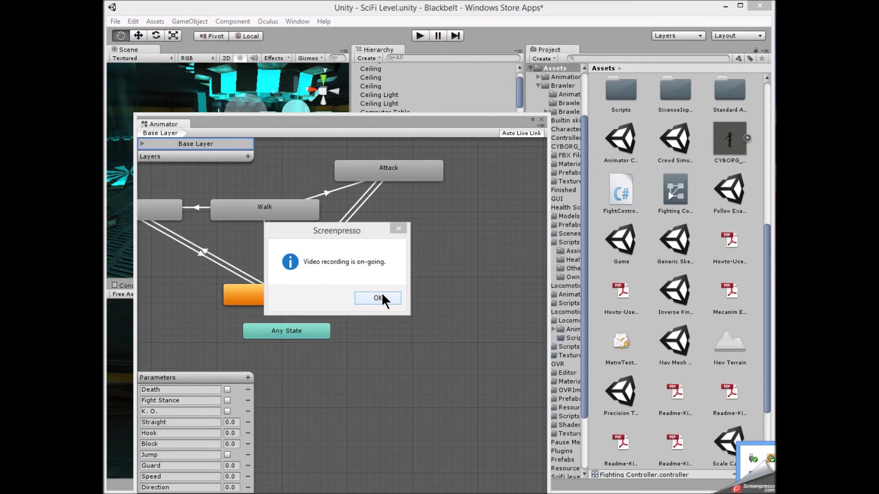
pyautogui.click(382, 297)
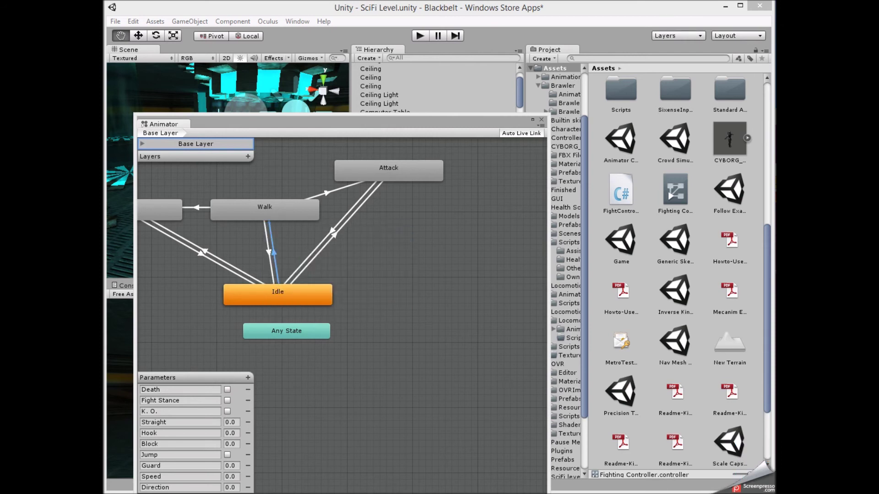
pyautogui.click(752, 458)
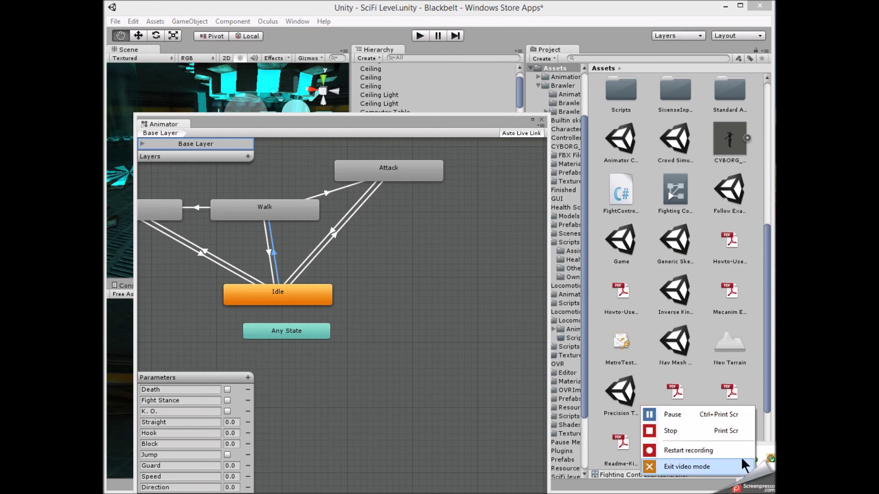